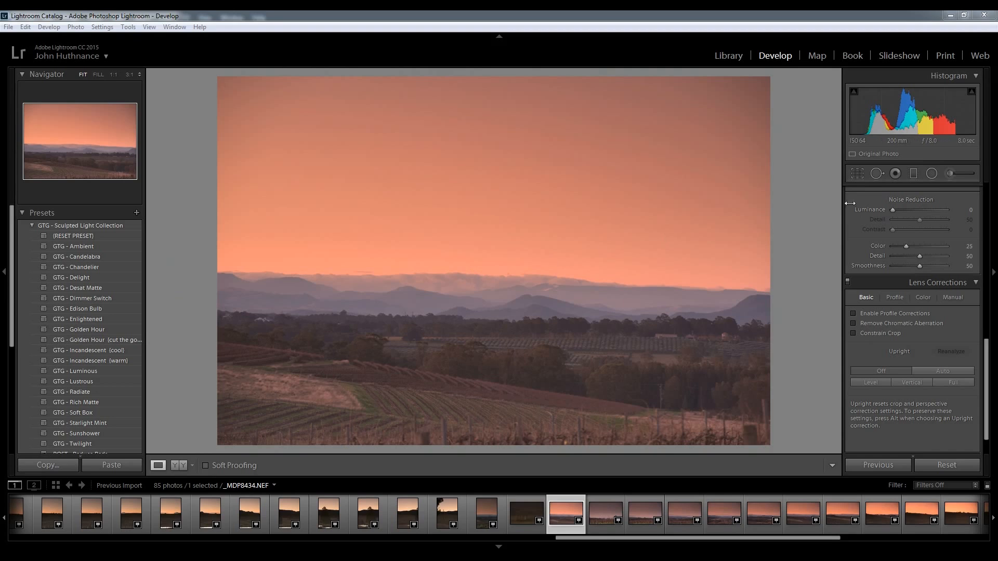
Step: Set the photo's Highlights to -54, Shadows to +25 and Contrast to +42 in the basic tone adjustments
left_click_drag(986, 362, 985, 206)
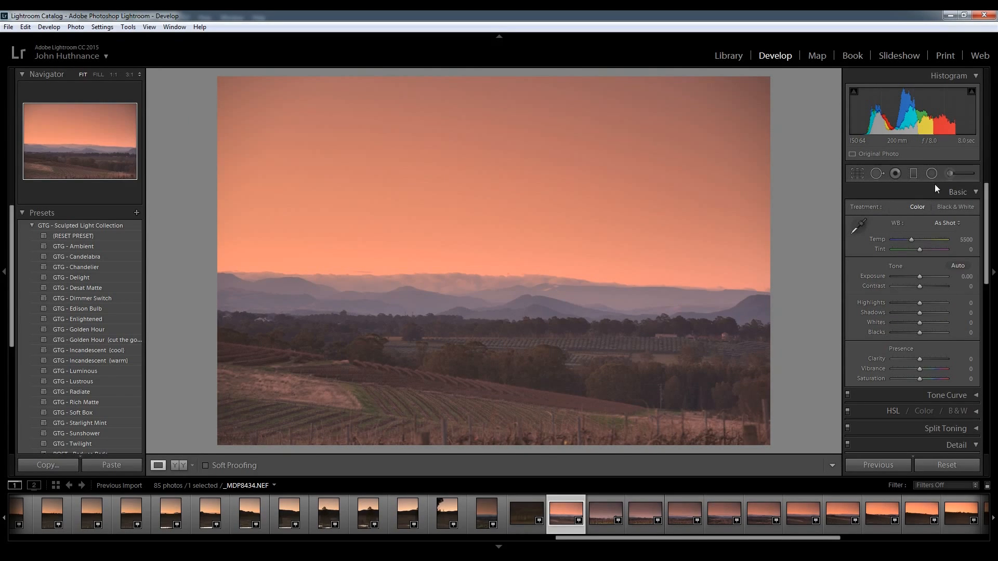
mouse_move(919, 303)
left_mouse_down()
mouse_move(890, 305)
mouse_move(904, 302)
left_mouse_up()
mouse_move(919, 313)
left_mouse_down()
mouse_move(936, 310)
mouse_move(926, 312)
left_mouse_up()
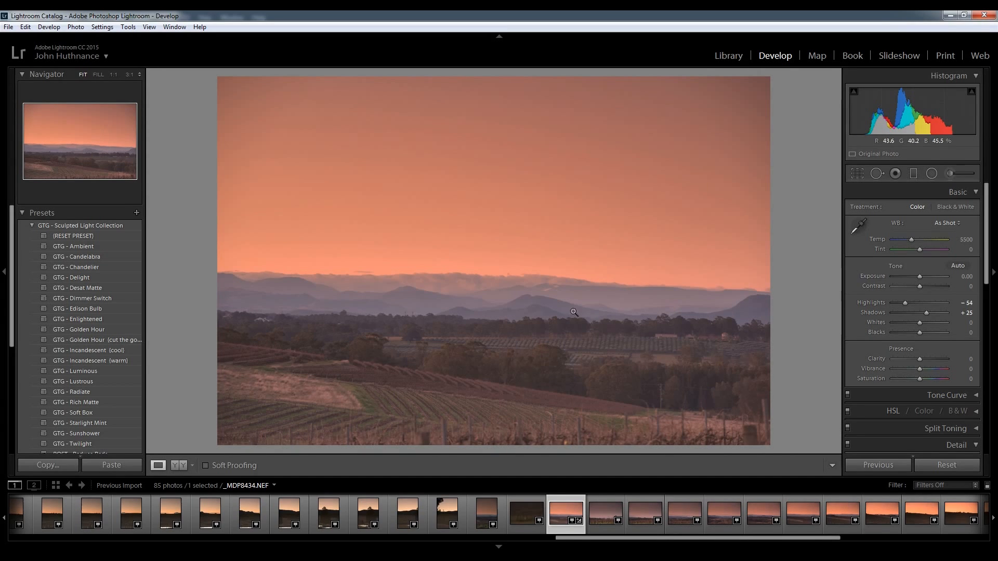
left_click_drag(923, 287, 934, 285)
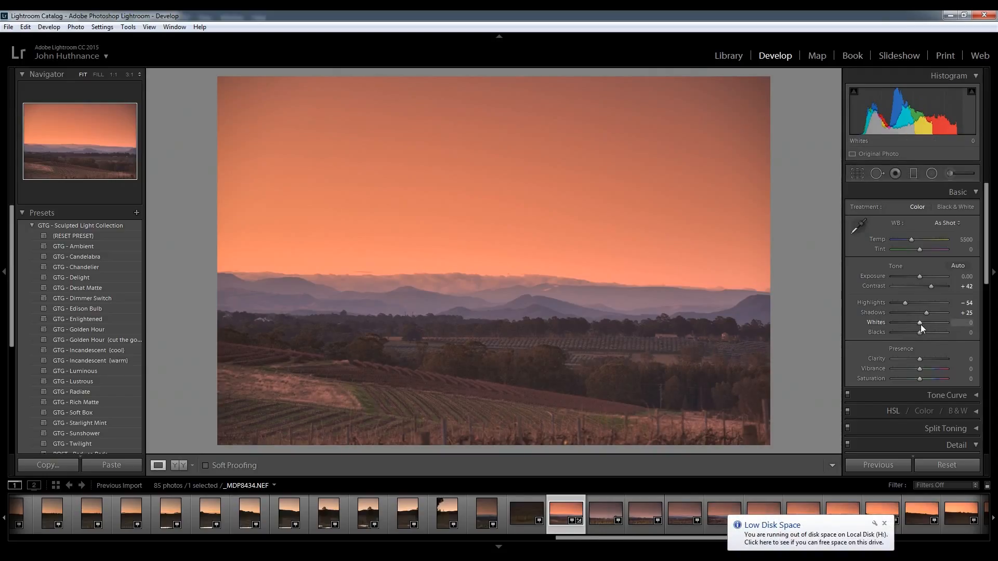
Step: Set the photo's Whites to +21 and Blacks to -46, with Clarity at +4 and Vibrance at +27
mouse_move(922, 321)
left_mouse_down()
mouse_move(956, 320)
mouse_move(936, 325)
left_mouse_up()
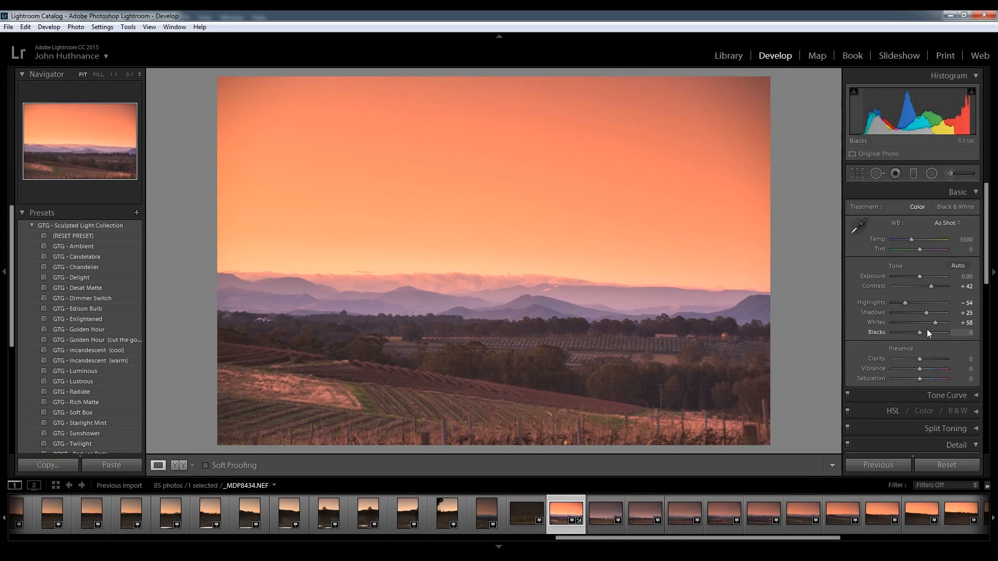
left_click_drag(936, 322, 925, 323)
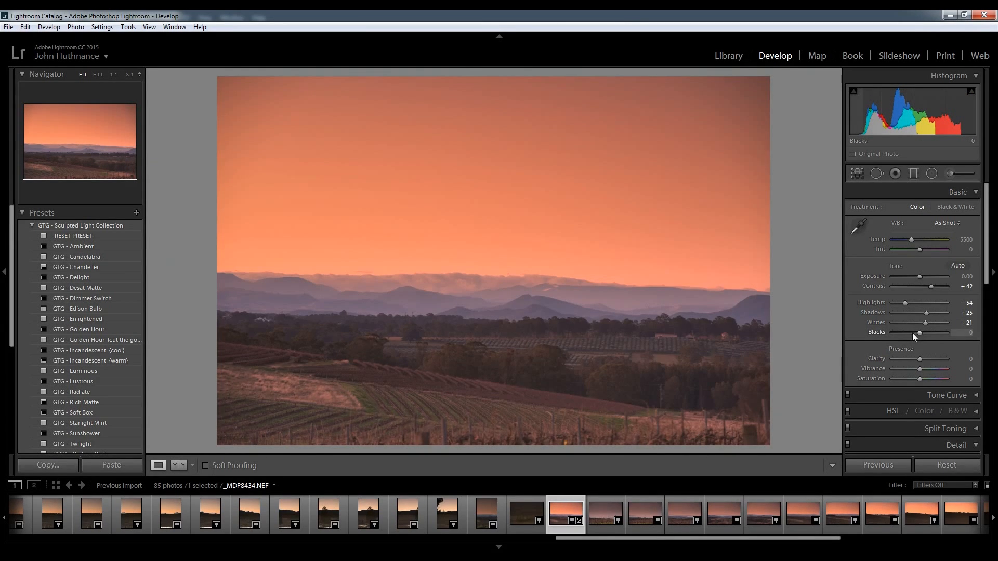
mouse_move(915, 332)
left_mouse_down()
mouse_move(892, 332)
mouse_move(900, 335)
left_mouse_up()
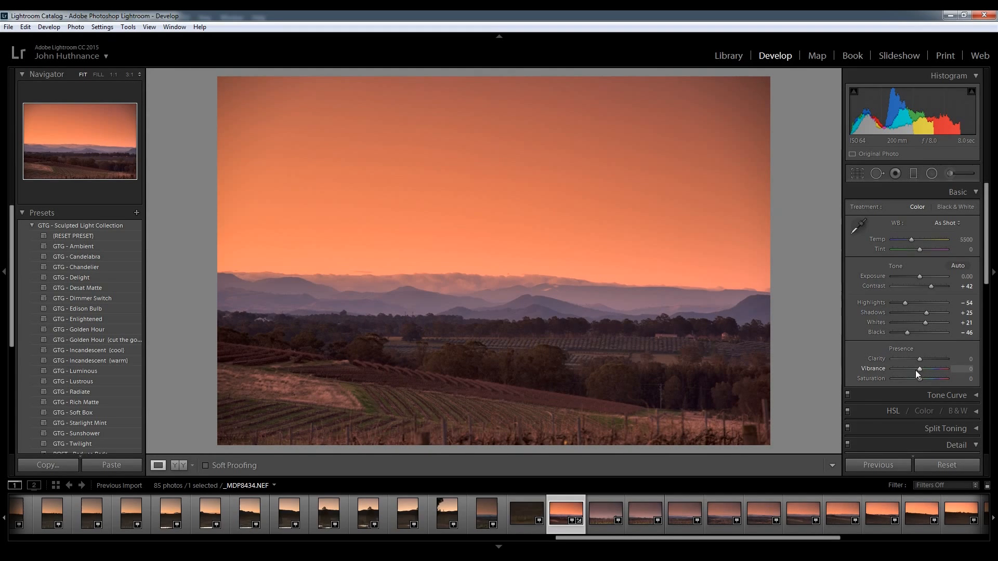
mouse_move(921, 358)
left_mouse_down()
mouse_move(932, 359)
mouse_move(922, 363)
left_mouse_up()
left_click_drag(922, 368, 925, 369)
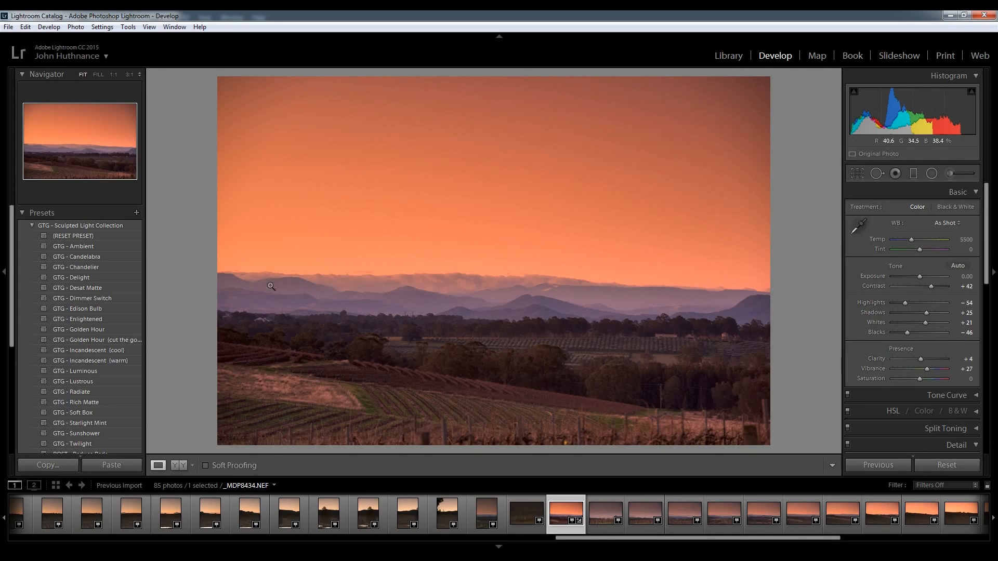
Step: Paint an Adjustment Brush mask across the distant mountain range and reset its Exposure, Highlights and Saturation to 0
left_click(965, 175)
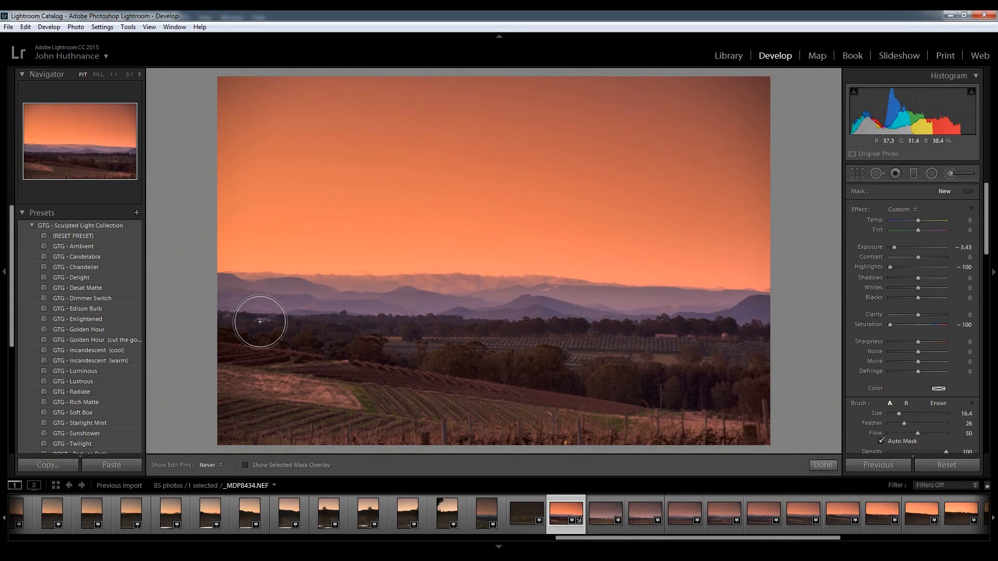
mouse_move(259, 321)
left_mouse_down()
mouse_move(509, 314)
mouse_move(799, 332)
mouse_move(811, 322)
left_mouse_up()
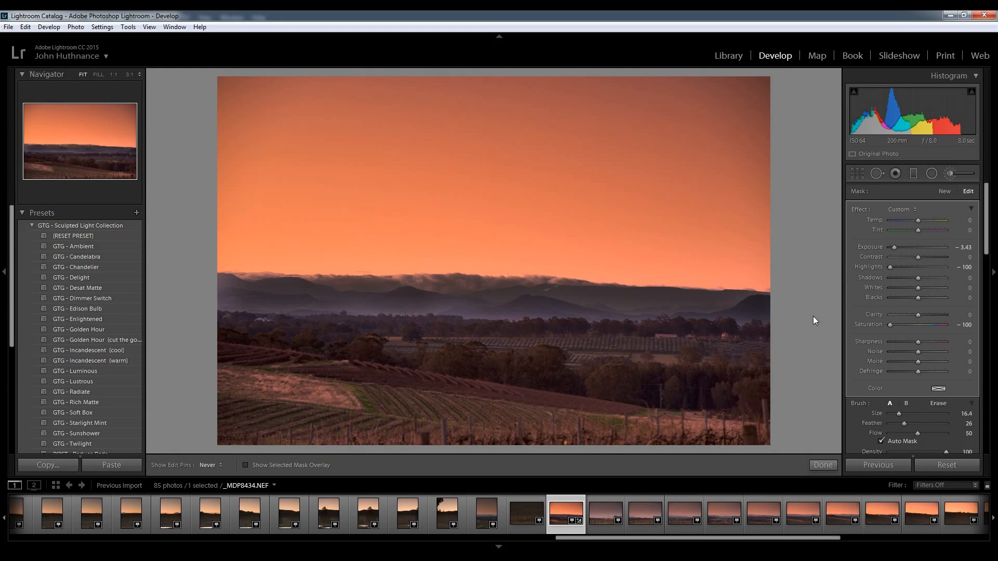
left_click_drag(971, 249, 981, 259)
left_click(961, 247)
type("0")
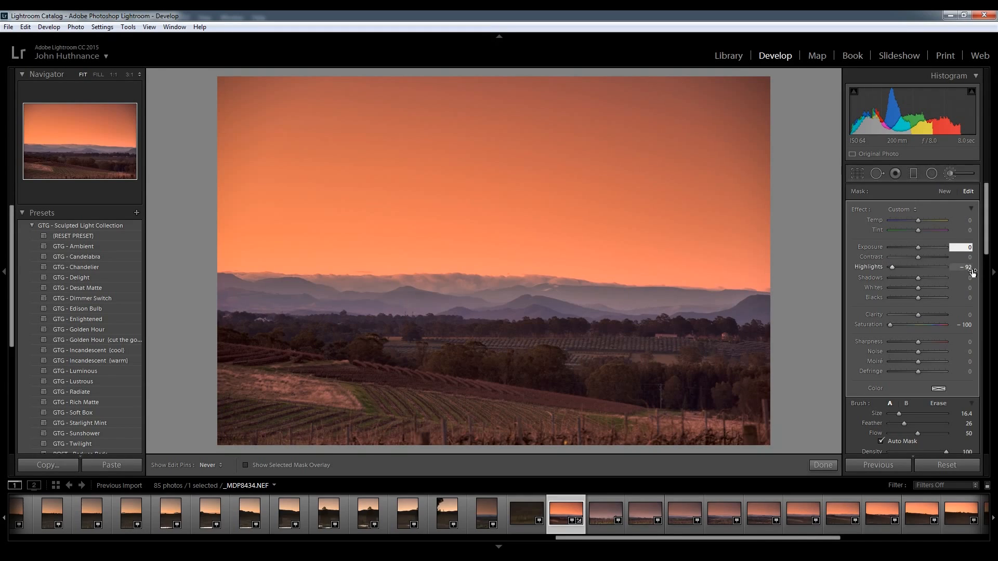
left_click_drag(969, 268, 974, 271)
type("0")
key("Tab")
key("Tab")
key("Tab")
key("Tab")
key("Tab")
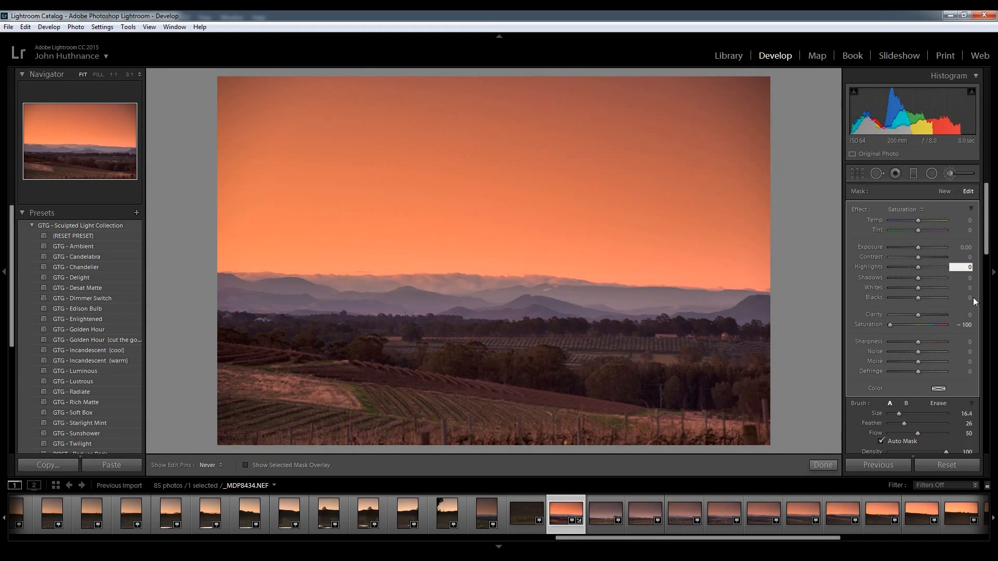
type("0")
Step: Set the mountain mask to Exposure 1.16, Contrast 79, Highlights -93, Shadows 27, Whites 31, Blacks -57, Clarity 31 and Saturation 10
left_click_drag(917, 247, 923, 251)
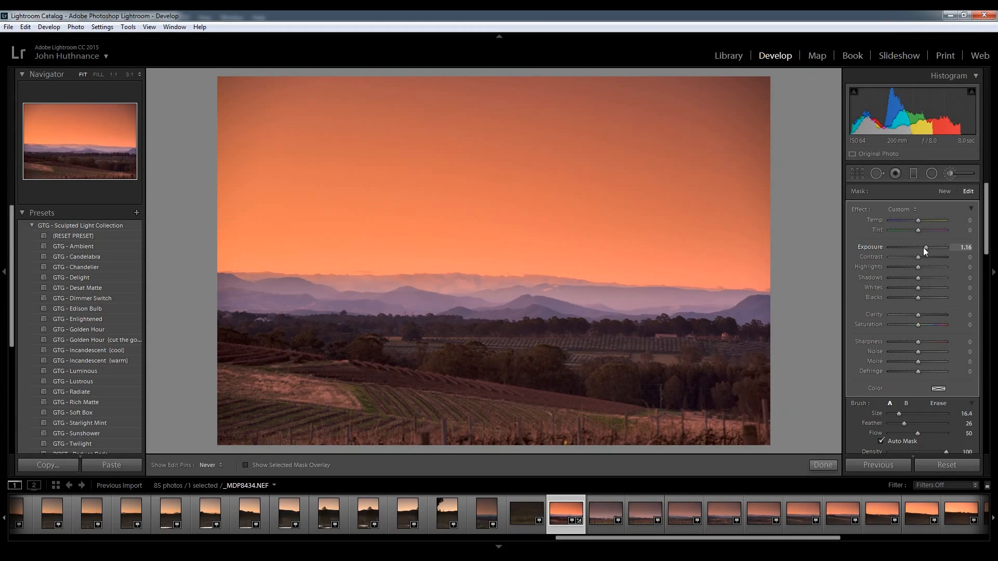
left_click_drag(919, 257, 923, 257)
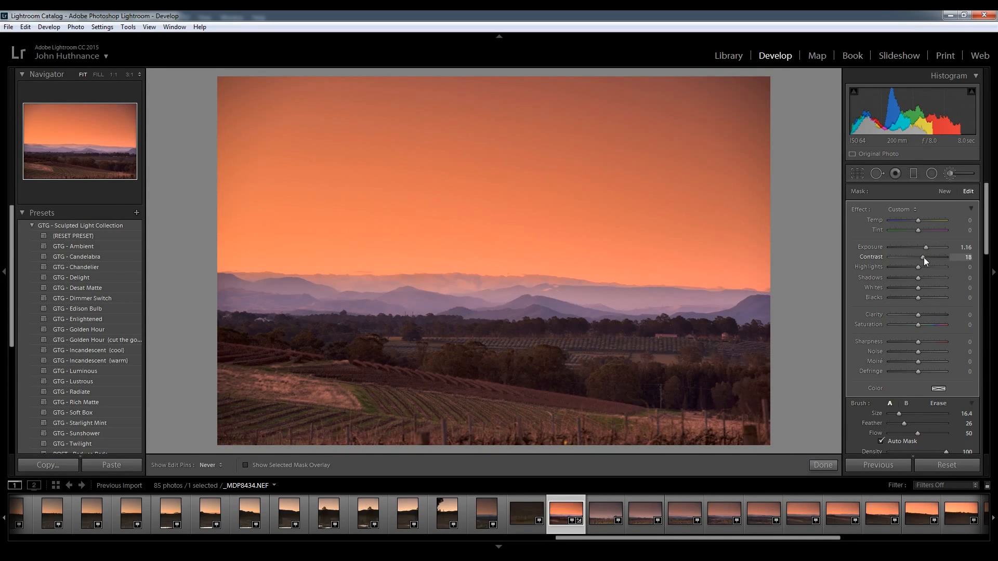
mouse_move(942, 257)
left_mouse_down()
mouse_move(889, 275)
mouse_move(940, 276)
mouse_move(901, 298)
mouse_move(924, 314)
mouse_move(922, 326)
left_mouse_up()
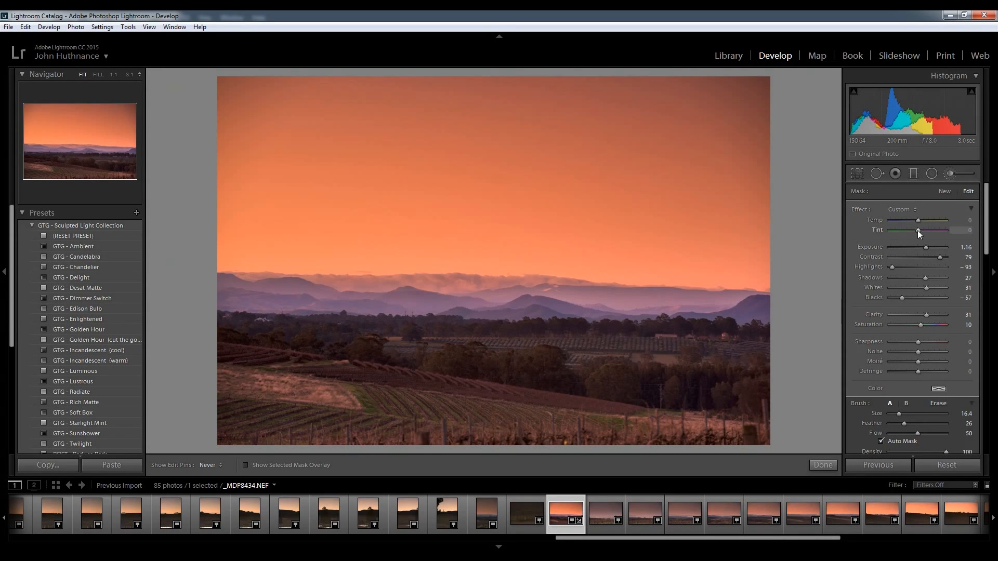
Step: Fine-tune the Tint and Temp of the mountain mask and finish that brush adjustment
left_click_drag(918, 229, 930, 232)
mouse_move(916, 236)
left_mouse_down()
mouse_move(924, 237)
mouse_move(915, 239)
mouse_move(919, 220)
mouse_move(930, 225)
left_mouse_up()
left_click_drag(912, 221, 913, 226)
key("k")
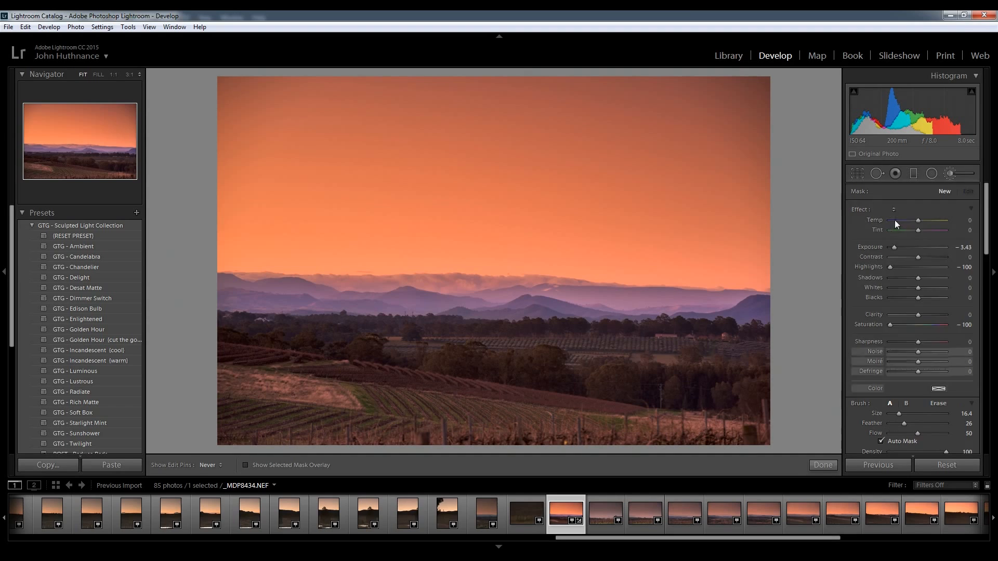
Step: Paint a new Adjustment Brush mask across the tree band below the mountains, with Exposure -0.56 and Contrast 38
left_click(957, 171)
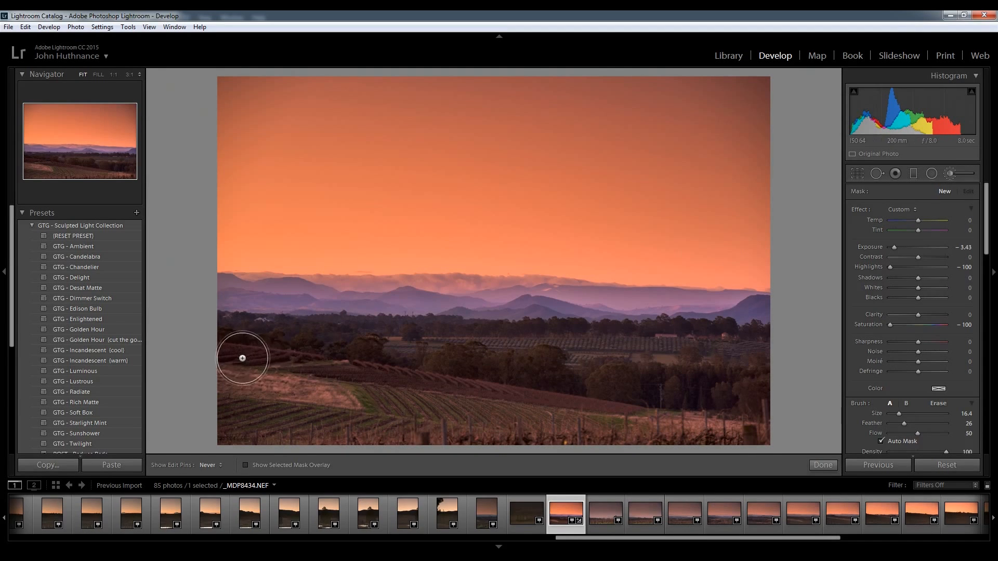
left_click_drag(337, 356, 790, 357)
left_click_drag(893, 248, 923, 247)
mouse_move(914, 247)
left_mouse_down()
mouse_move(898, 251)
mouse_move(922, 250)
left_mouse_up()
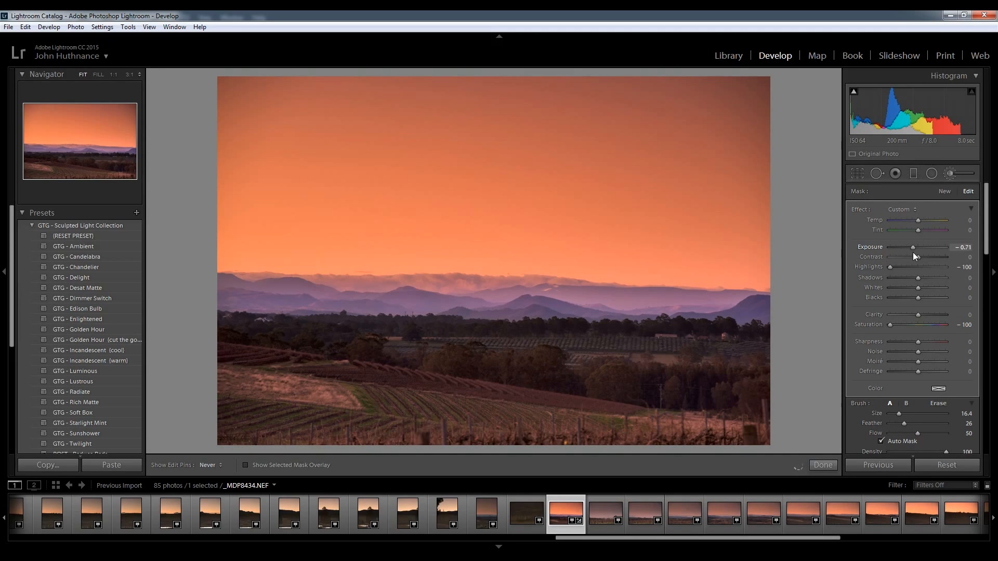
left_click_drag(915, 251, 930, 256)
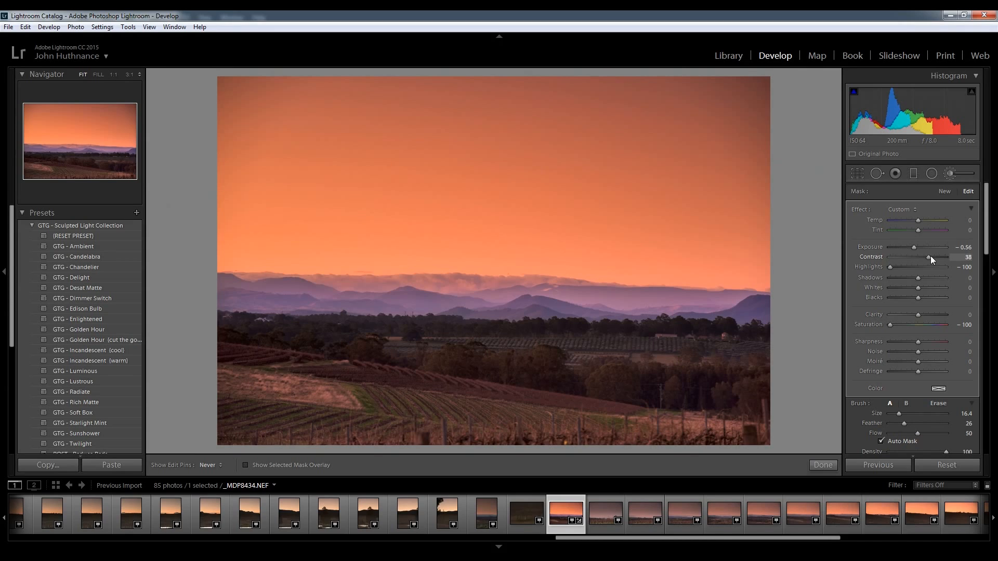
Step: Reset the tree band mask's Highlights and Saturation to 0 and finish that brush adjustment
left_click(964, 267)
type("0")
left_click(964, 325)
type("0")
key("Return")
key("Return")
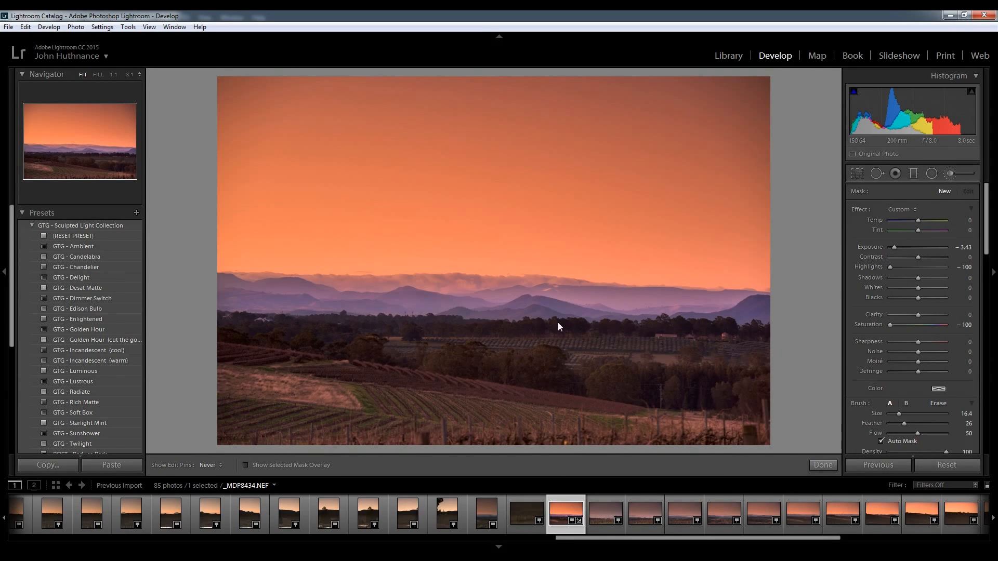
Step: Paint a new brush mask over the foreground fields and reset its Exposure, Highlights and Saturation to 0
left_click(384, 392)
mouse_move(383, 392)
left_mouse_down()
mouse_move(501, 368)
mouse_move(345, 472)
left_mouse_up()
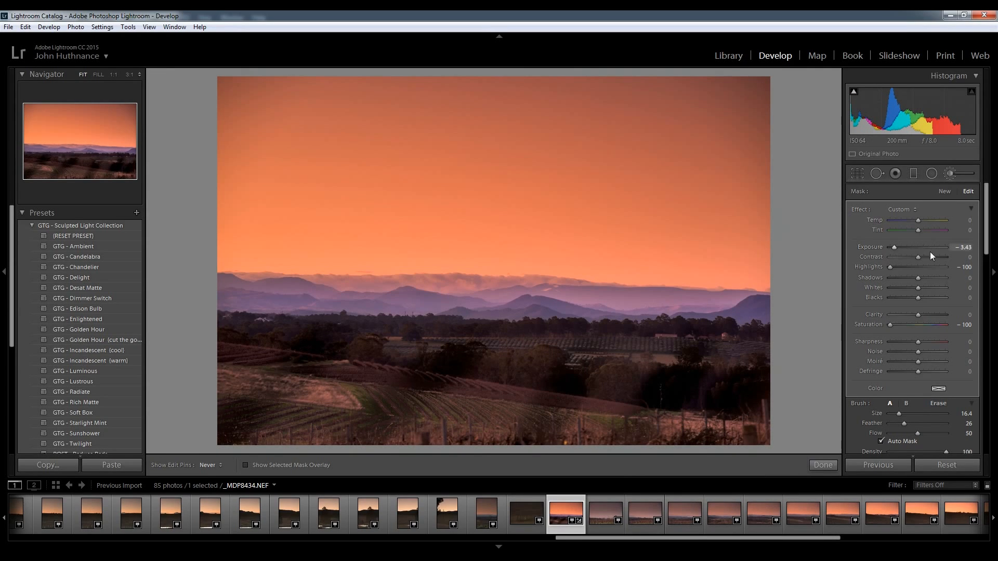
left_click(964, 247)
type("0")
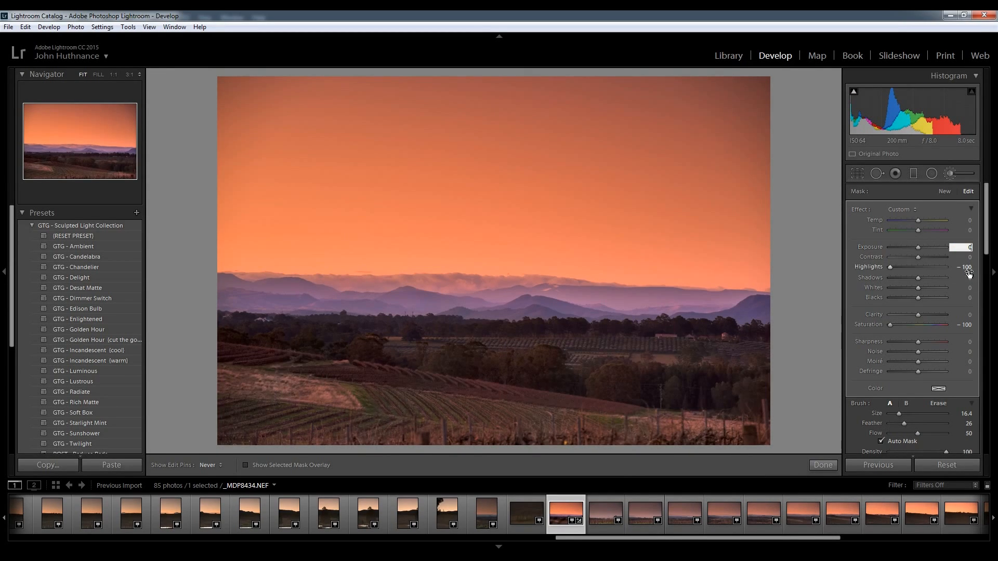
left_click(967, 267)
type("0")
left_click(967, 325)
type("0")
Step: Set the foreground mask's Exposure to 0.64, fine-tune its Temp and tone, and close the Adjustment Brush
left_click_drag(920, 247, 926, 247)
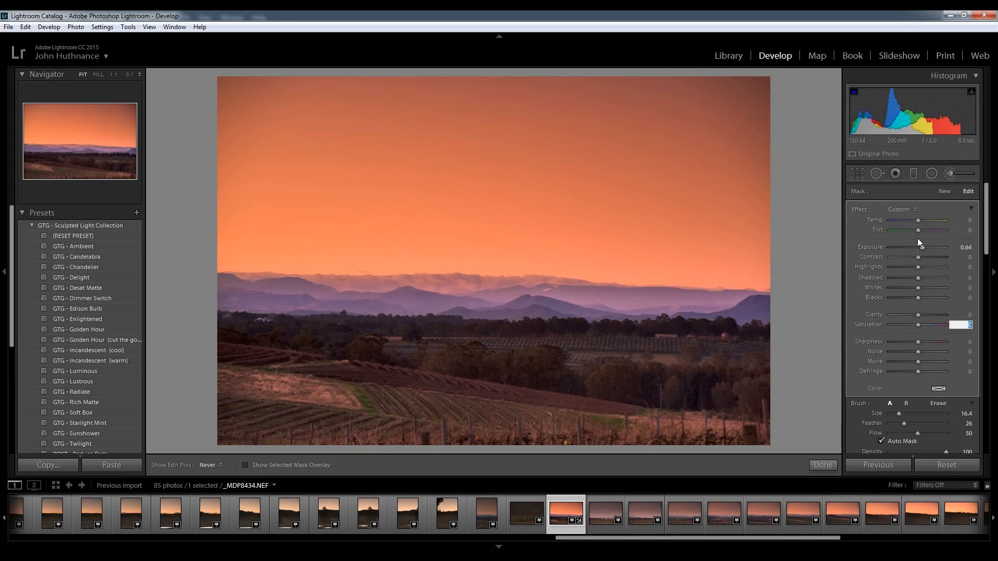
left_click_drag(918, 220, 922, 220)
left_click_drag(928, 225, 905, 270)
left_click_drag(927, 273, 925, 271)
scroll(975, 309, "down", 5)
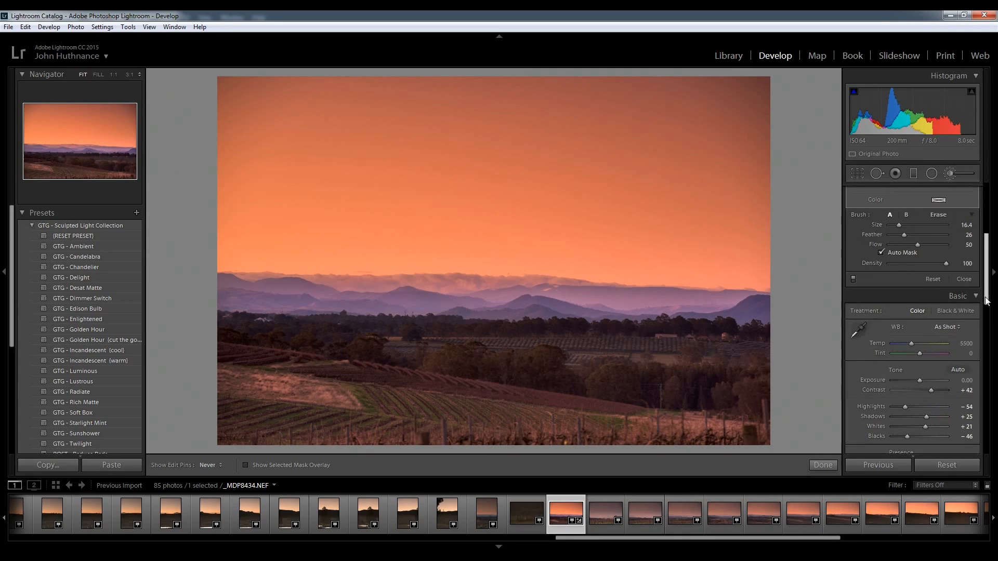
left_click(964, 280)
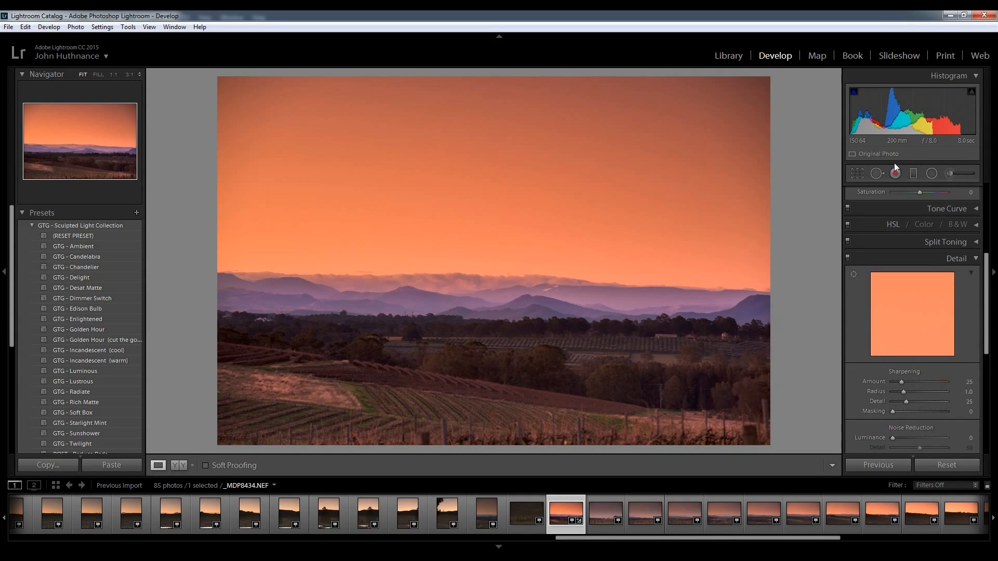
Step: Draw a Graduated Filter from the upper sky down to the trees, with Exposure 0.56 and Contrast 14
left_click(912, 174)
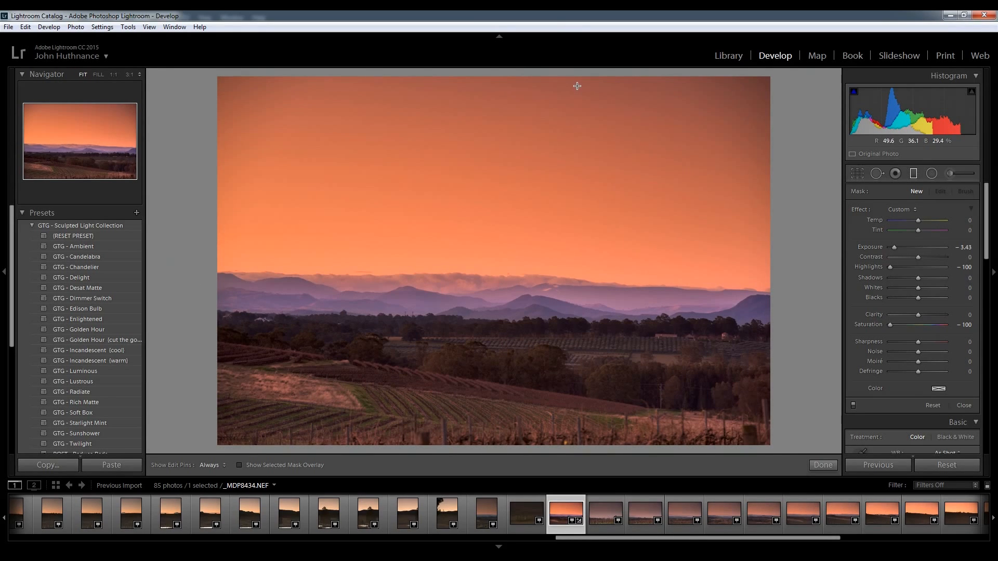
left_click_drag(571, 107, 557, 360)
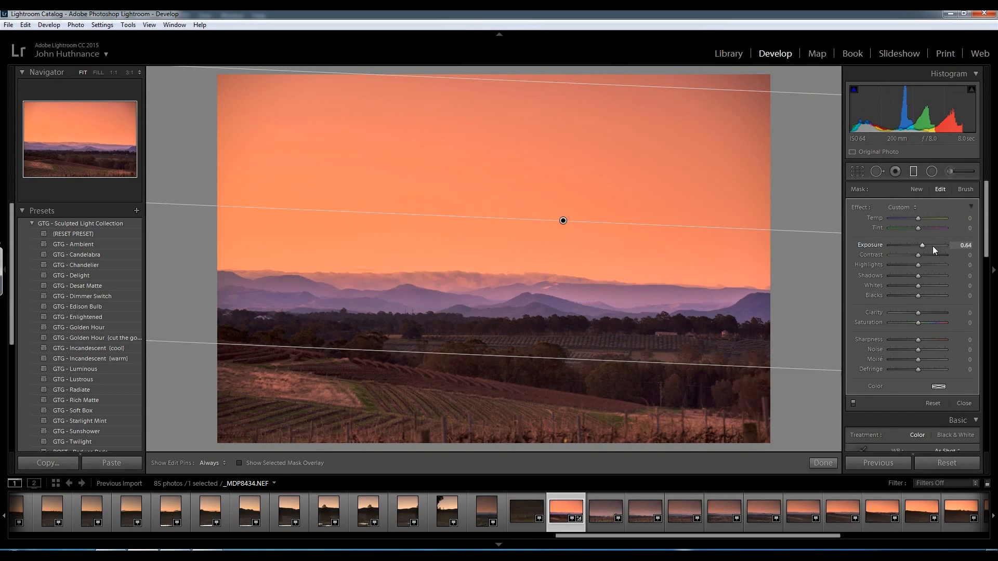
left_click_drag(921, 245, 921, 260)
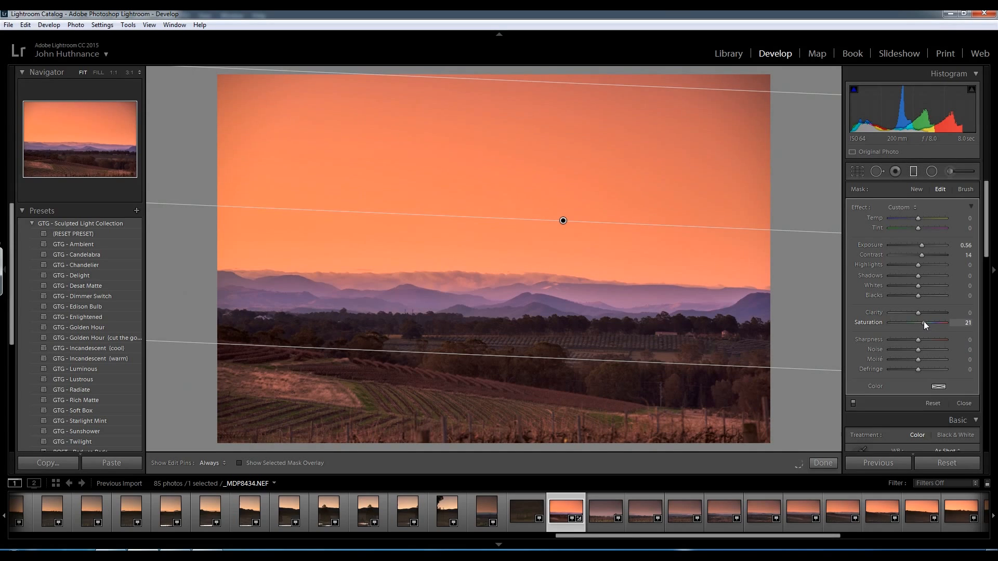
Step: Set the sky Graduated Filter's Saturation to 51, Tint to 55 and Temp to 21, and close the filter
left_click_drag(929, 321, 932, 322)
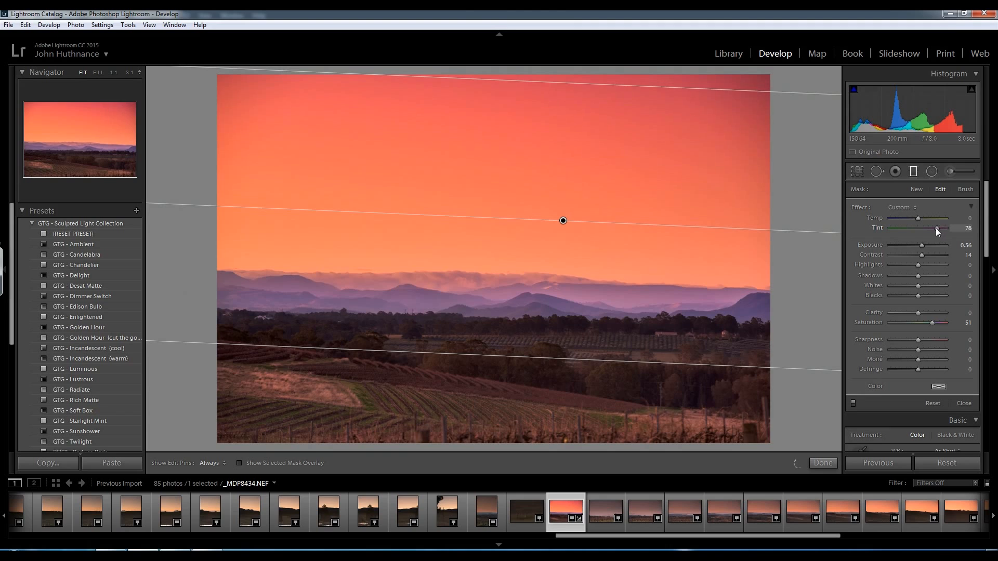
left_click_drag(930, 229, 928, 227)
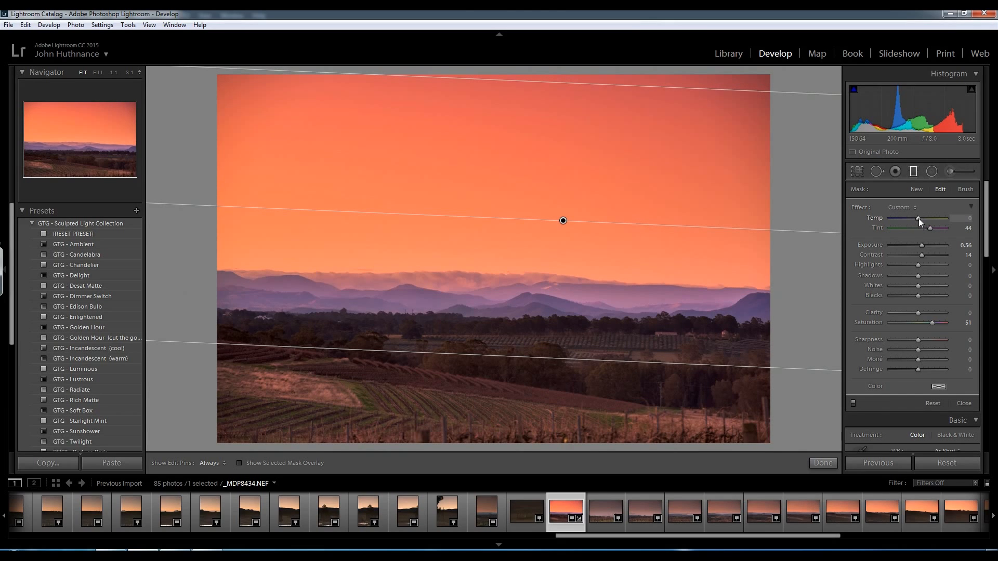
mouse_move(938, 219)
left_mouse_down()
mouse_move(896, 222)
mouse_move(925, 226)
left_mouse_up()
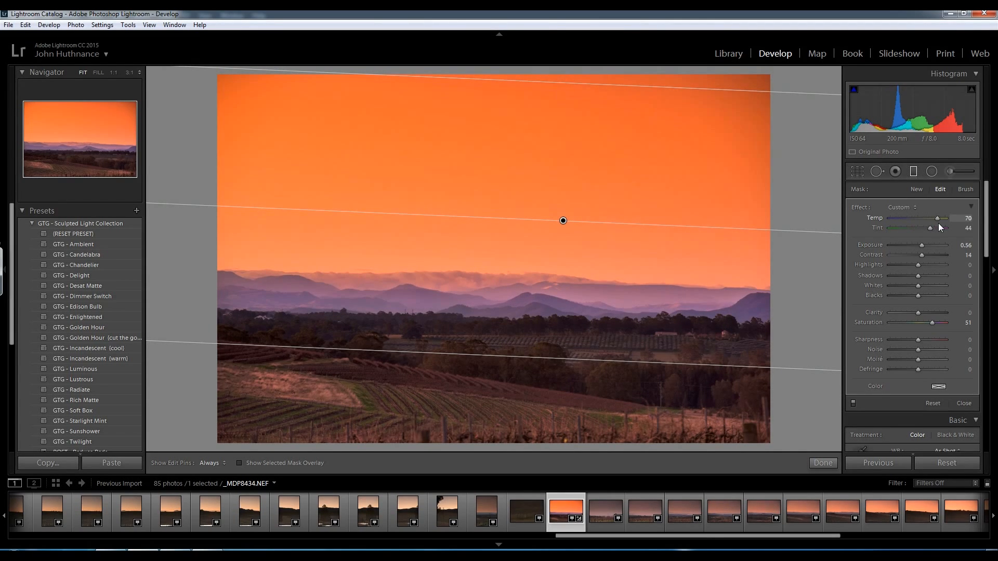
left_click_drag(925, 223, 925, 224)
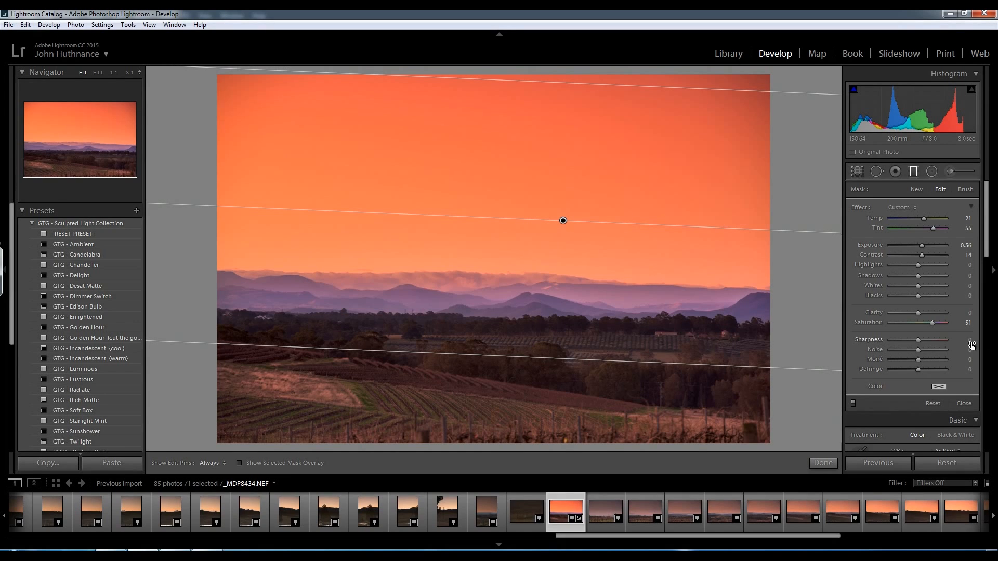
left_click(964, 403)
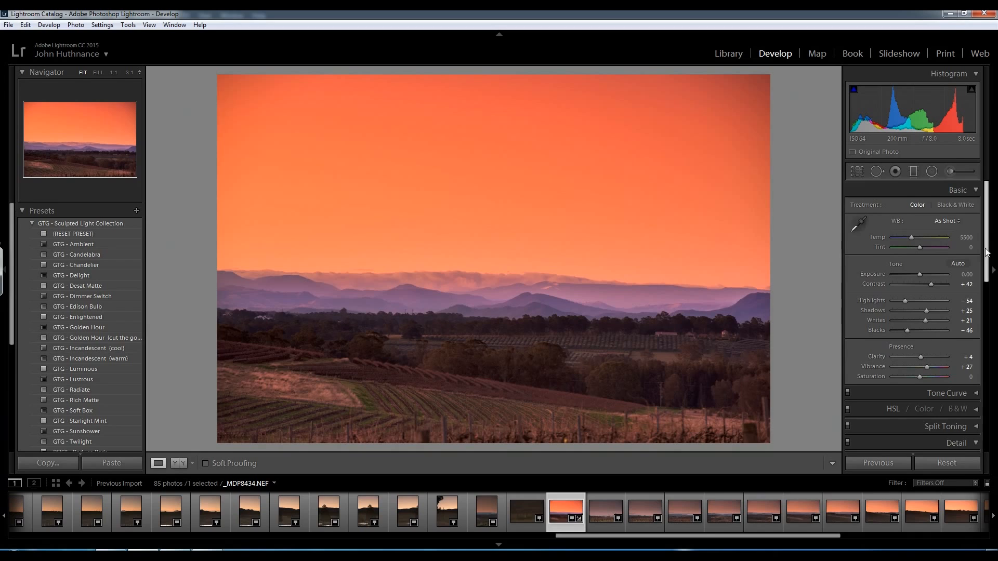
Step: Set the Sharpening Amount to 74 and inspect the mountains and tree line at 1:1
scroll(978, 281, "down", 5)
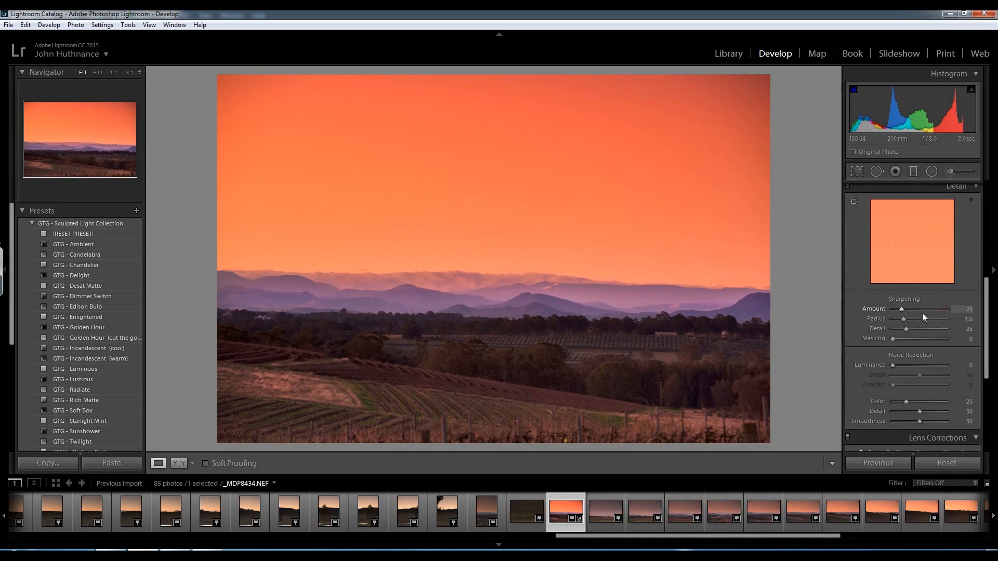
left_click_drag(910, 310, 918, 310)
left_click(504, 321)
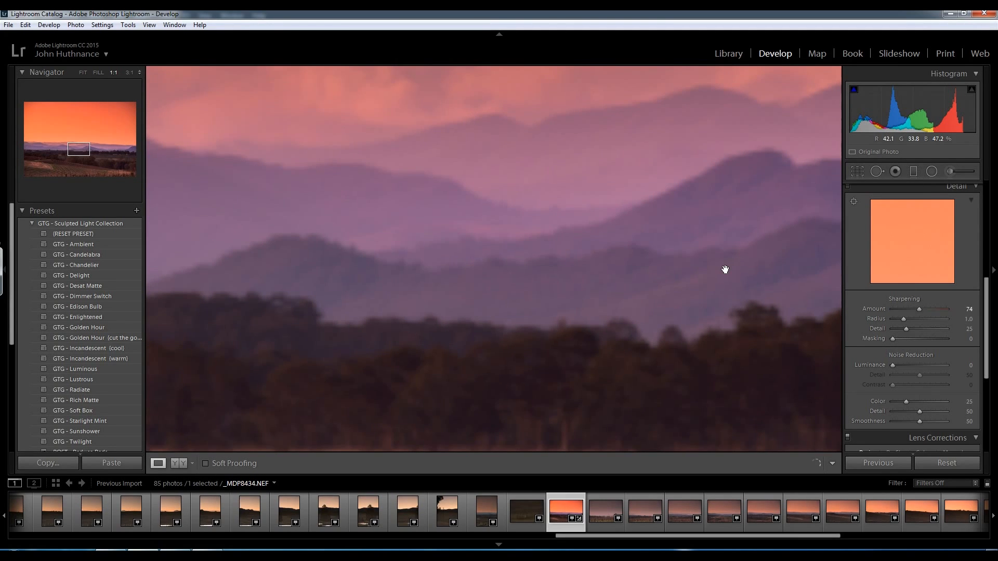
left_click_drag(557, 301, 525, 327)
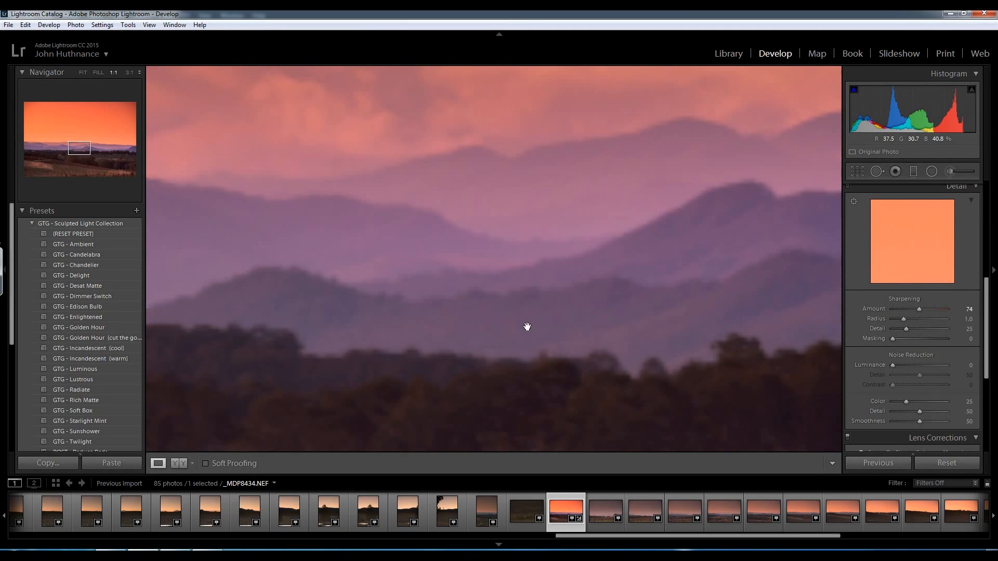
Step: Enable Profile Corrections and Remove Chromatic Aberration in Lens Corrections, and check the right-hand mountain ridge at 1:1
left_click(551, 340)
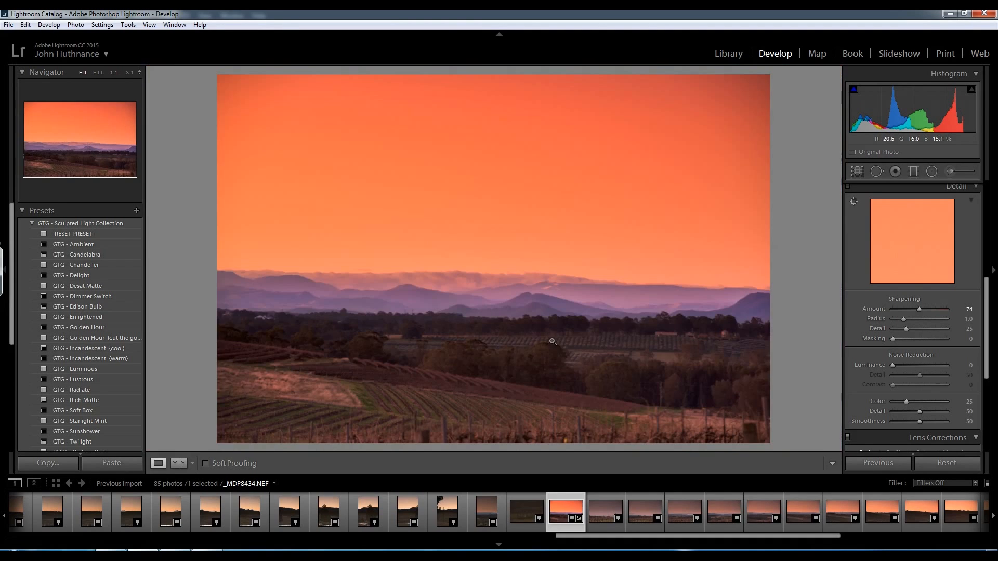
left_click_drag(987, 291, 975, 339)
scroll(975, 339, "down", 3)
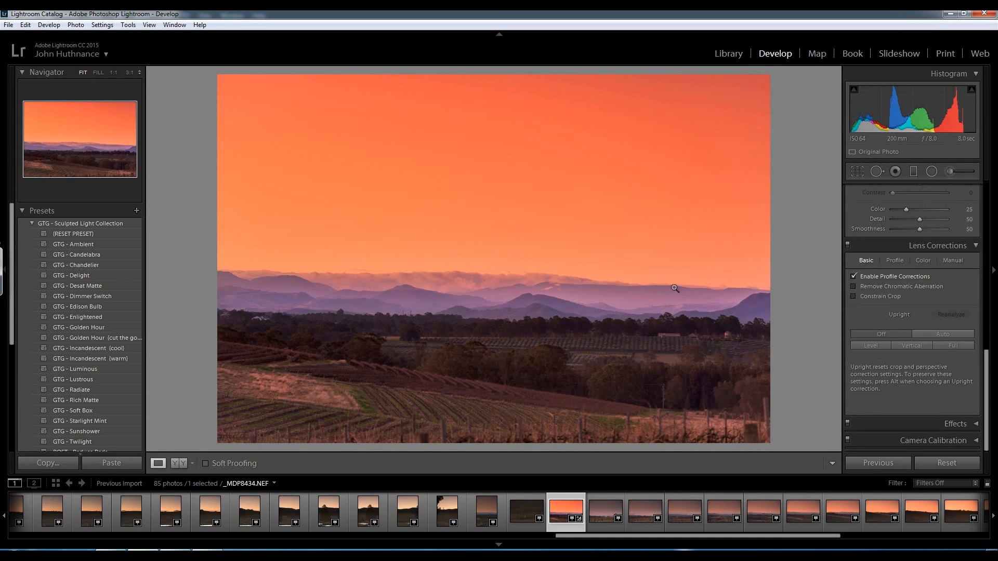
left_click(749, 295)
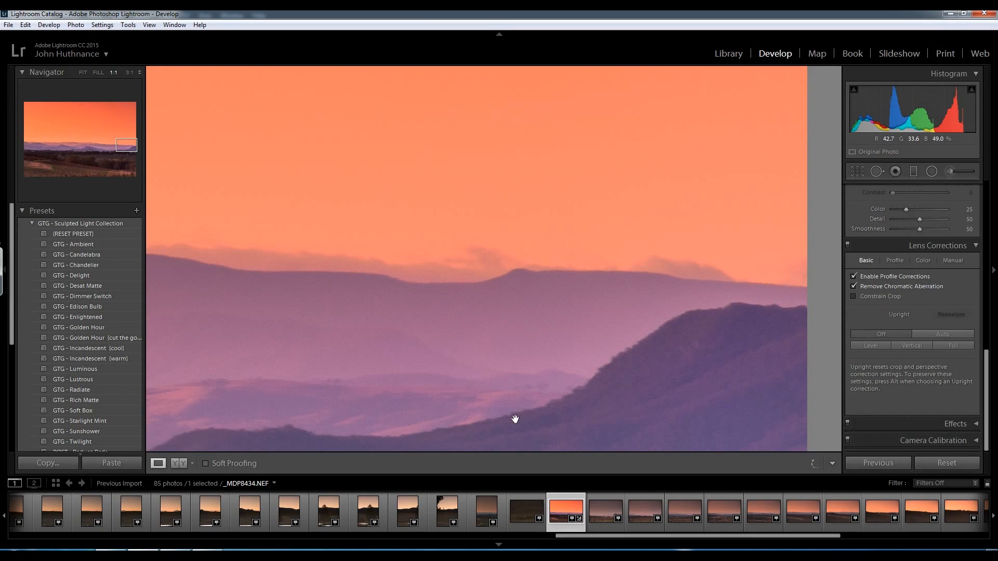
left_click(638, 401)
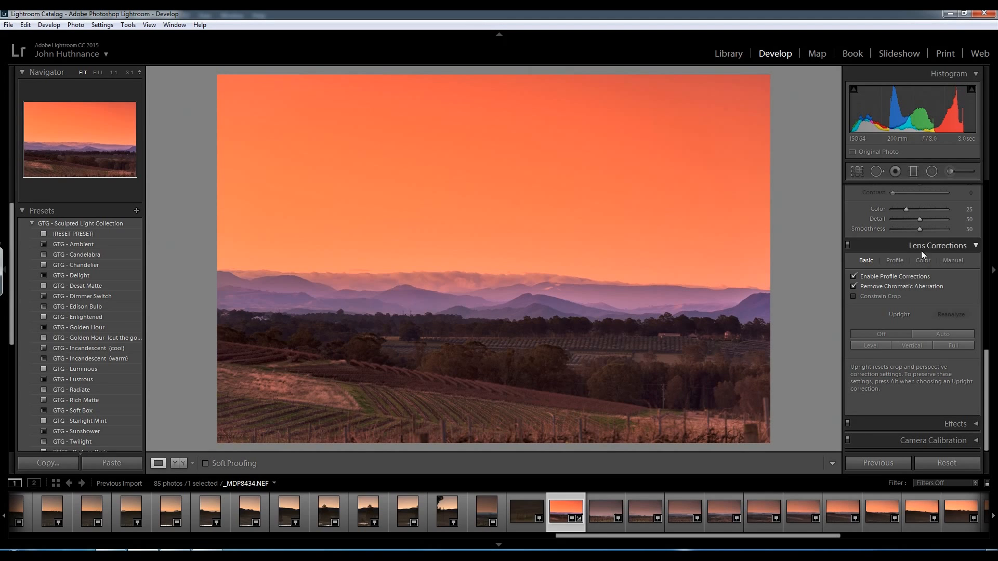
Step: Compare the original and edited photo side by side in the Before & After view
scroll(981, 375, "up", 10)
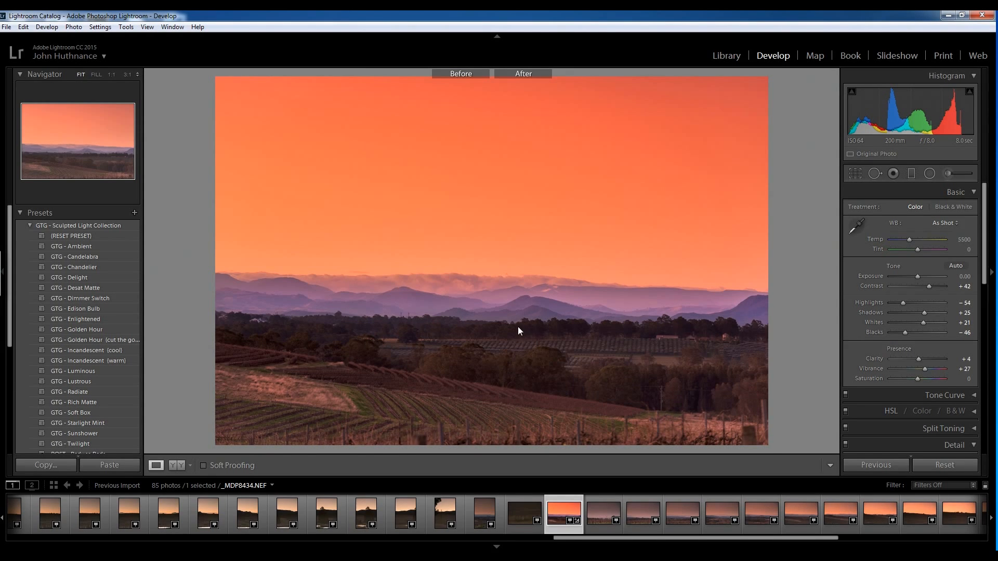
key("y")
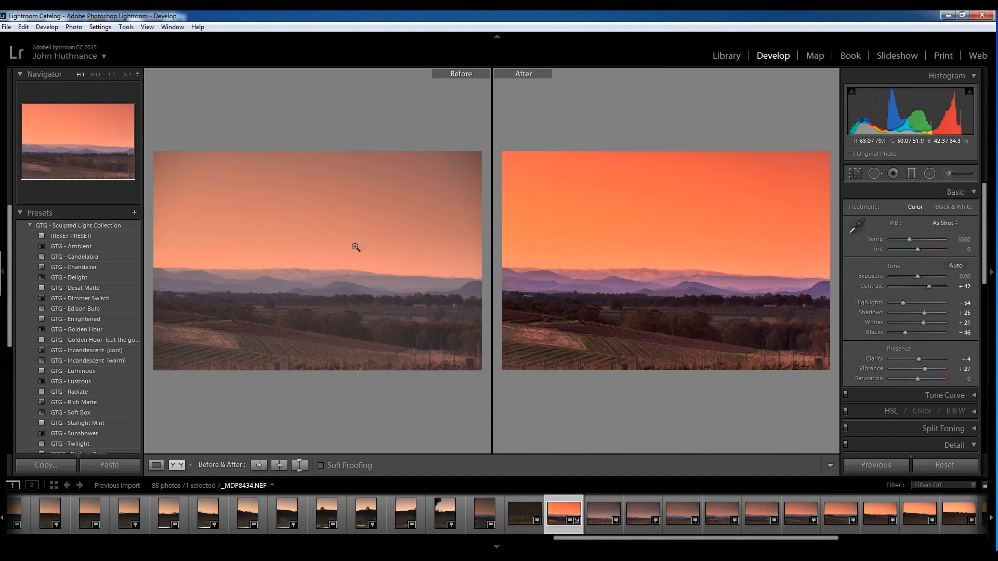